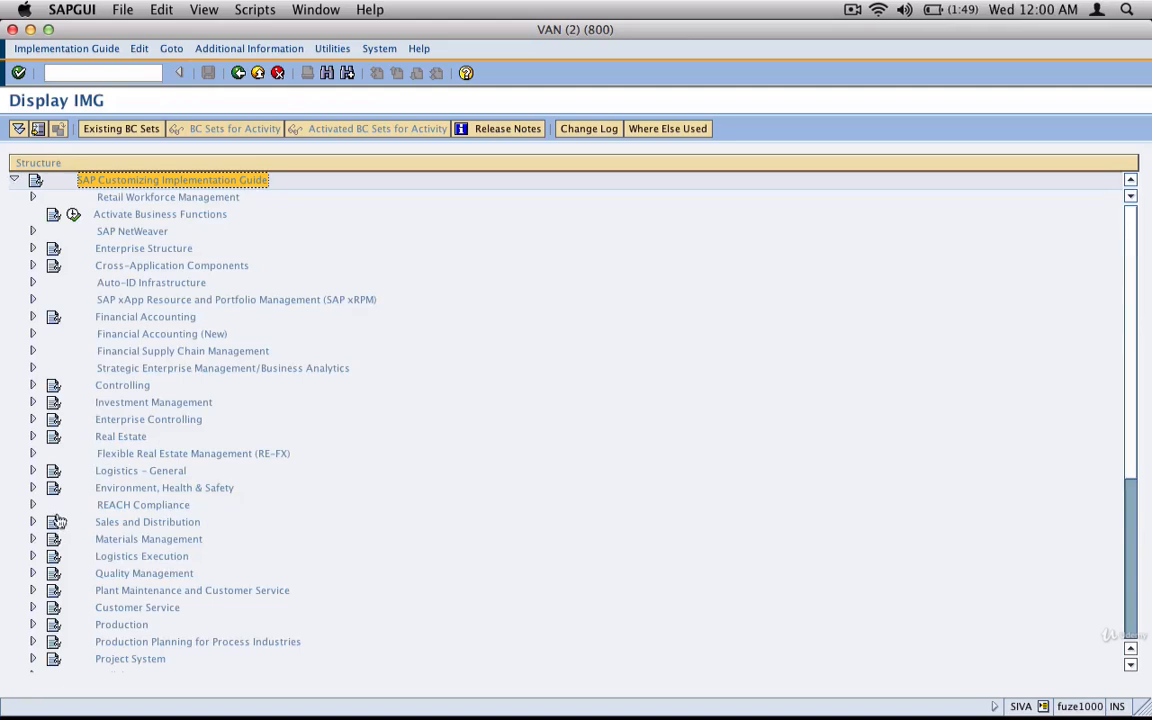
# Expand the Implementation Guide through Sales and Distribution, Basic Functions and Routes down to the Define Routes activities.
pyautogui.click(32, 521)
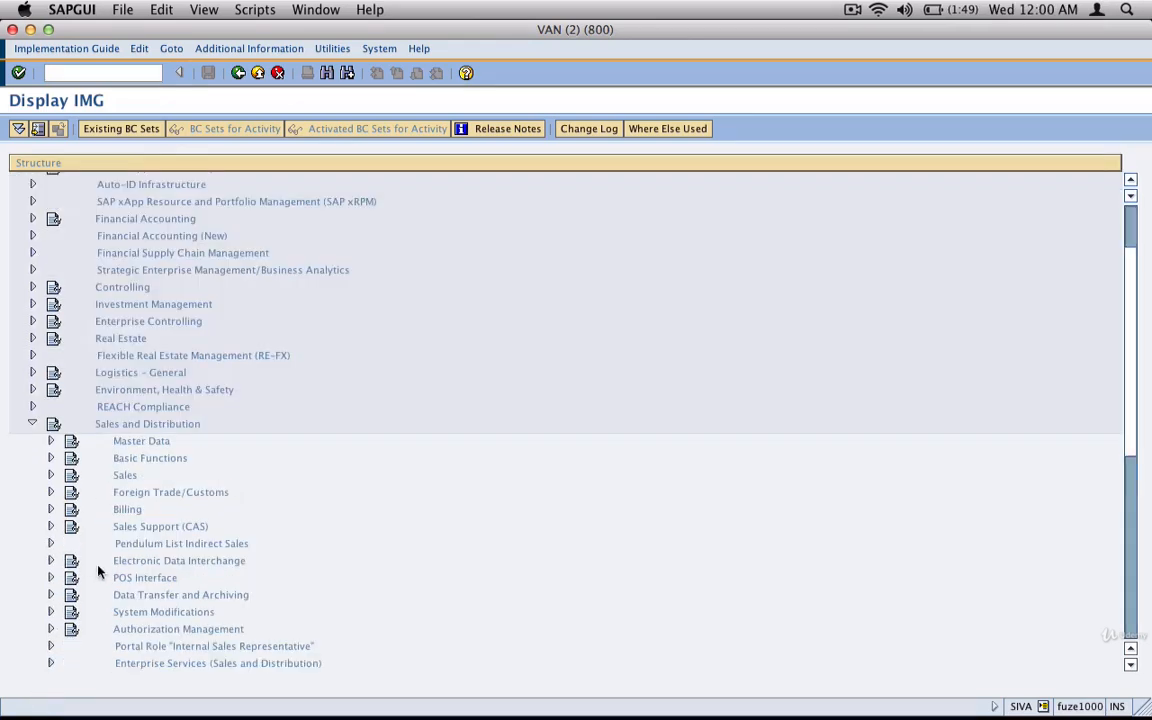
pyautogui.click(51, 458)
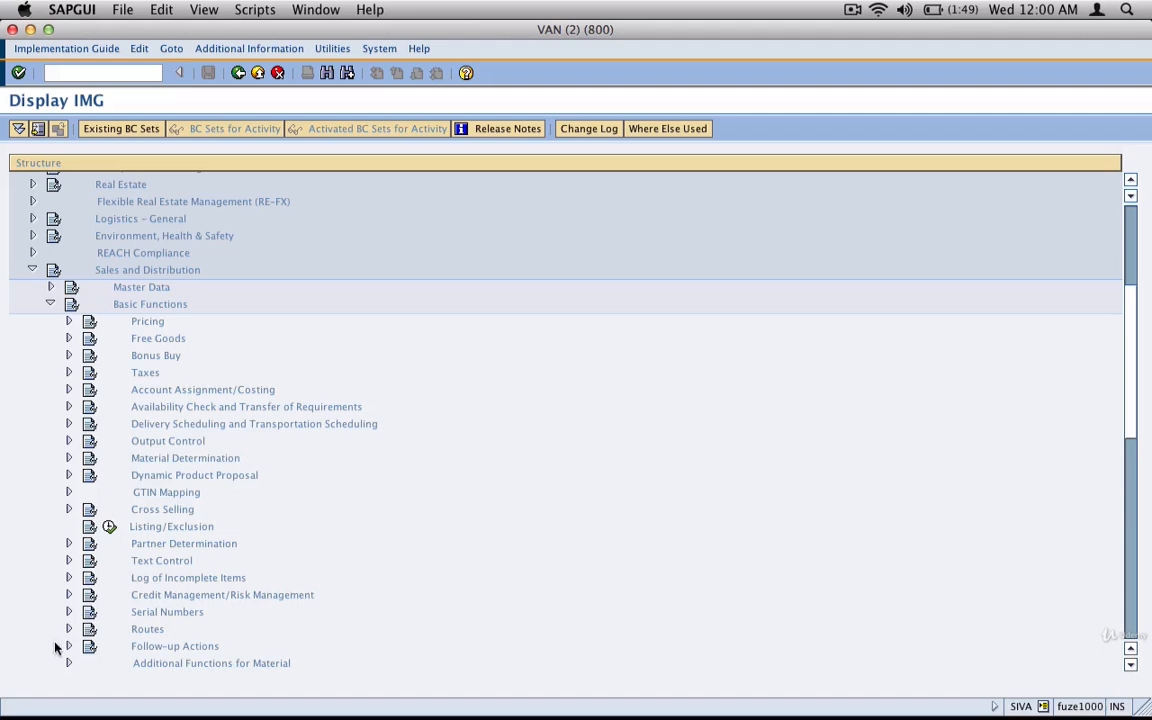
pyautogui.click(68, 629)
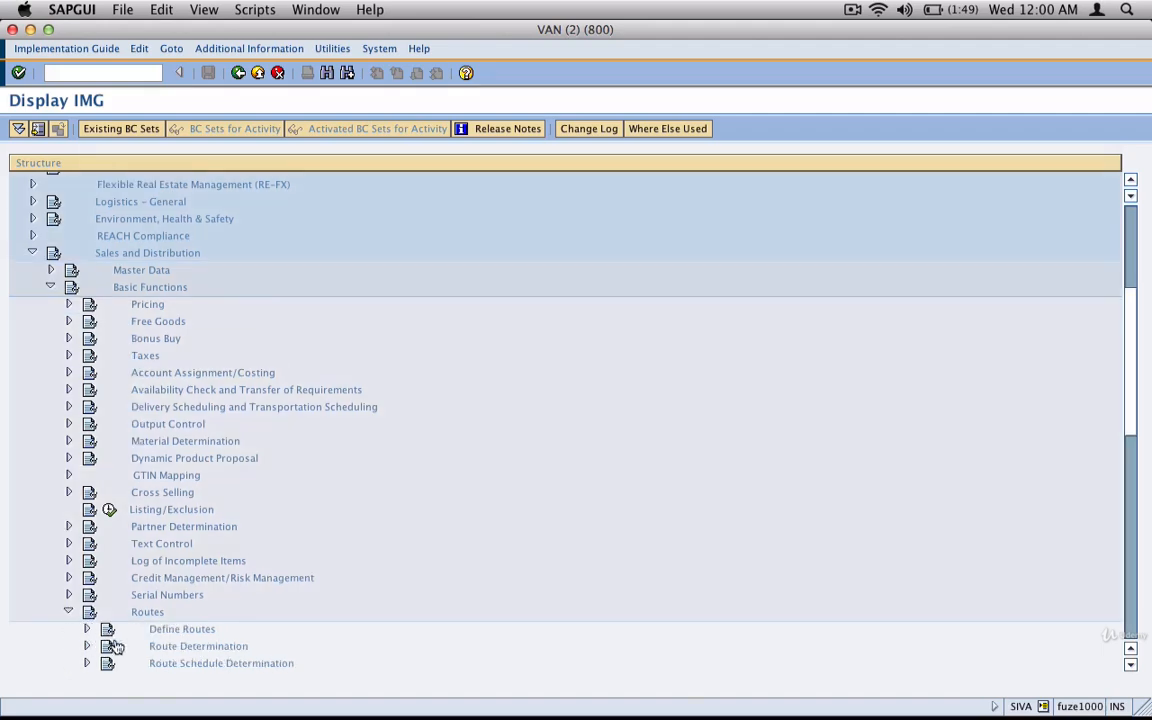
pyautogui.scroll(-3, 110, 640)
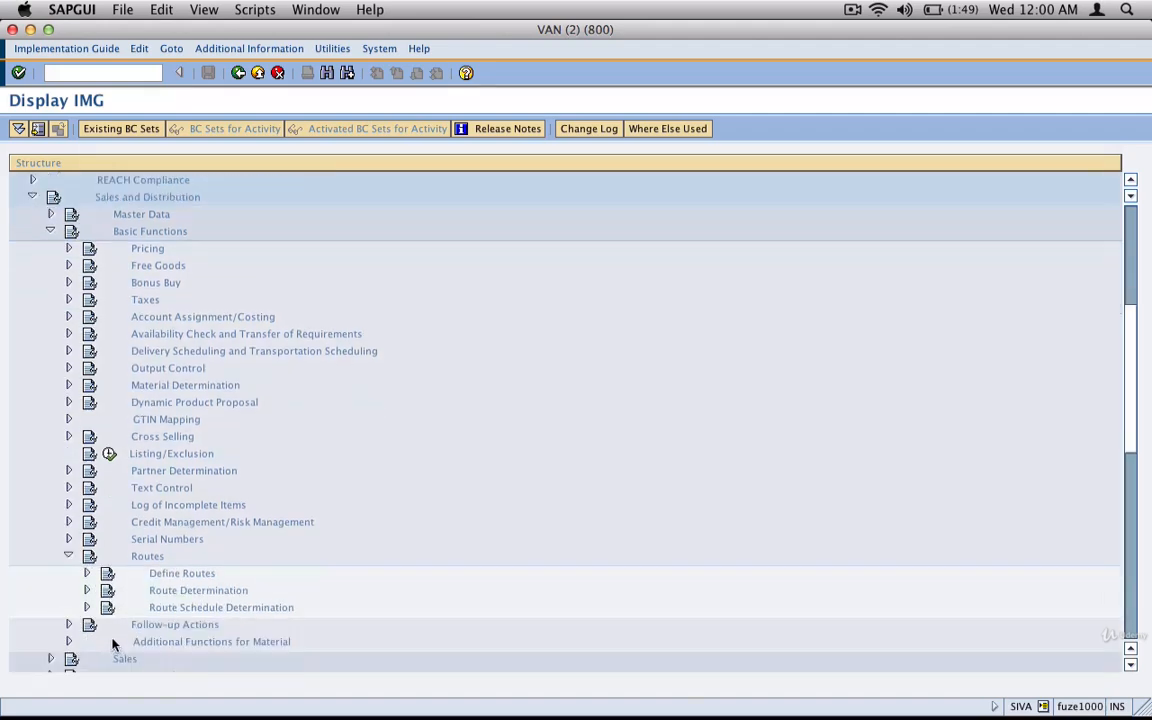
pyautogui.click(86, 573)
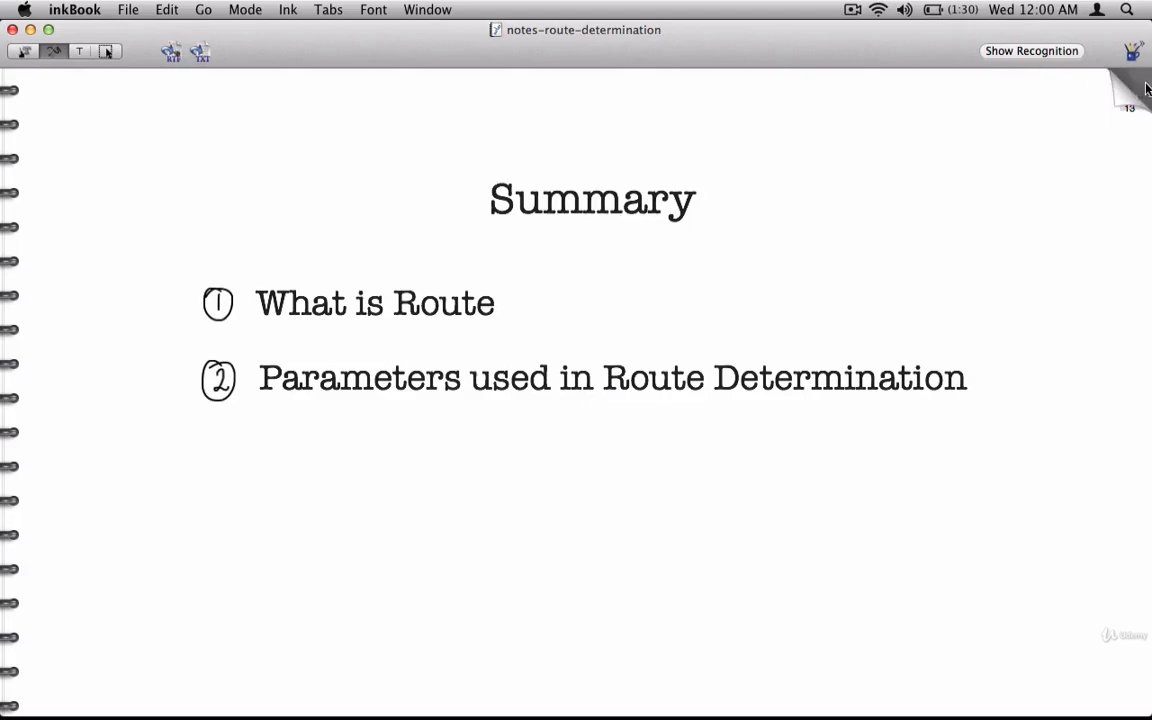
# In the inkBook route determination notes, insert a blank page after the Route Determination page 12.
pyautogui.click(1121, 88)
pyautogui.click(166, 9)
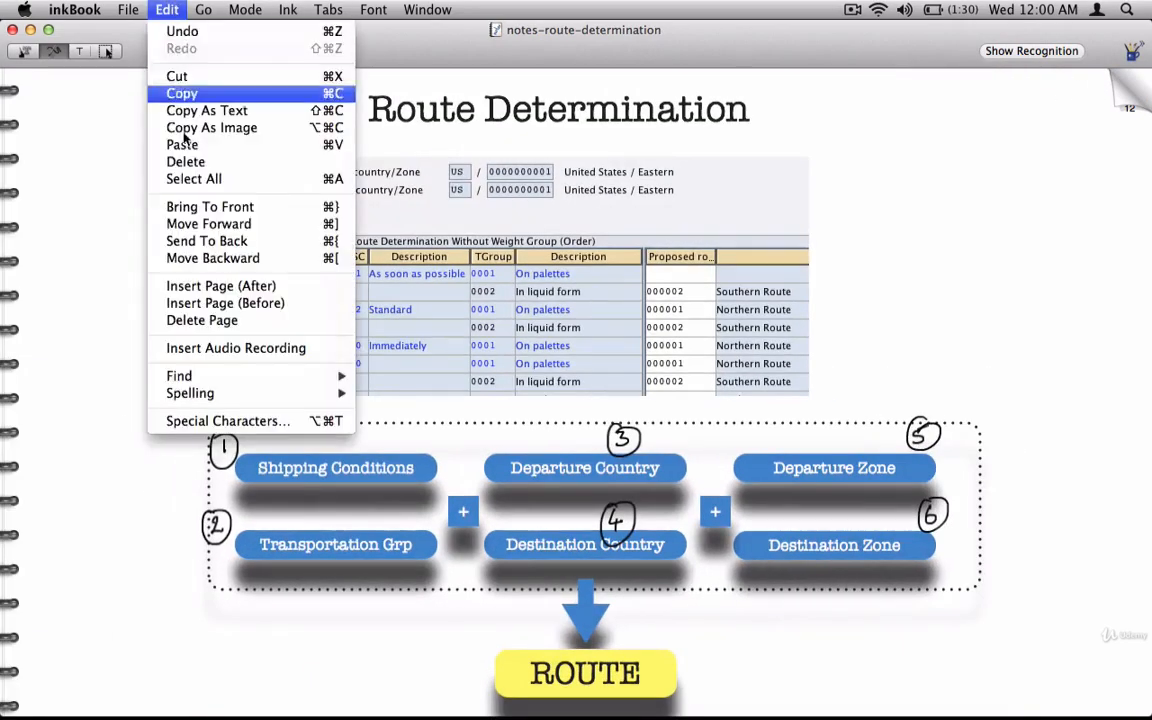
pyautogui.click(230, 284)
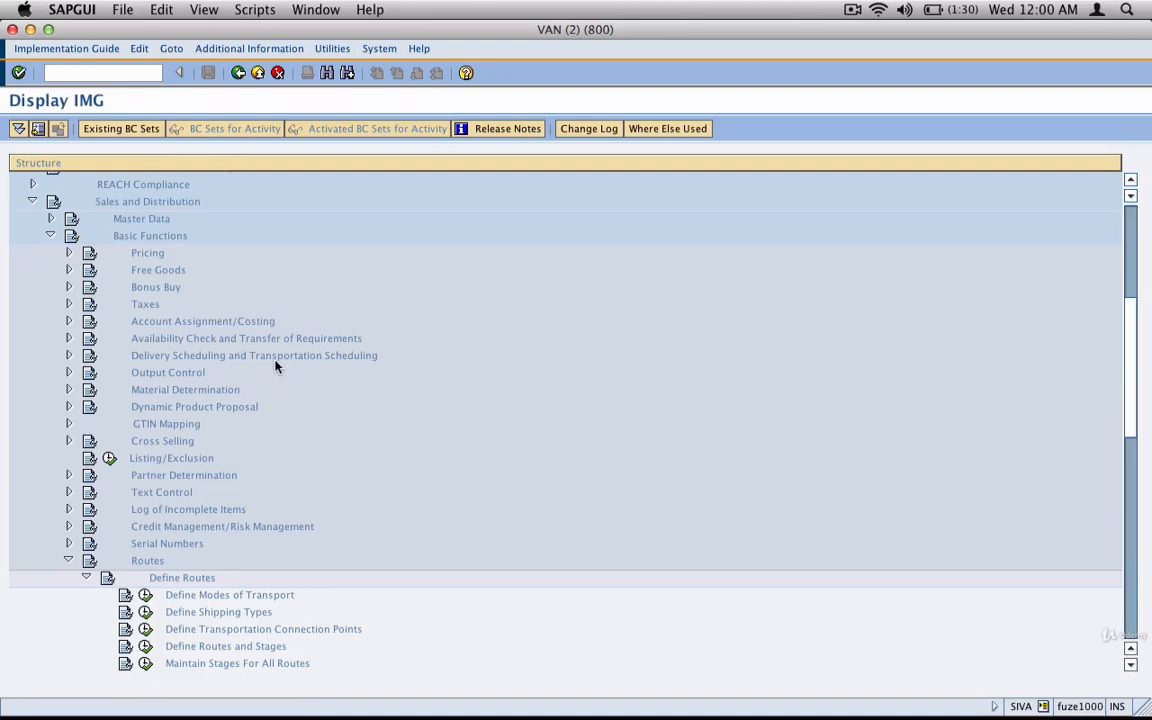
# Capture the SAP tree with Define Routes and Stages highlighted and place the image on the left half of the blank inkBook page.
pyautogui.press('super+shift+4')
pyautogui.moveTo(20, 190); pyautogui.dragTo(427, 680)
pyautogui.click(245, 650)
pyautogui.press('super+shift+4')
pyautogui.moveTo(18, 190); pyautogui.dragTo(402, 670)
pyautogui.press('super+Tab')
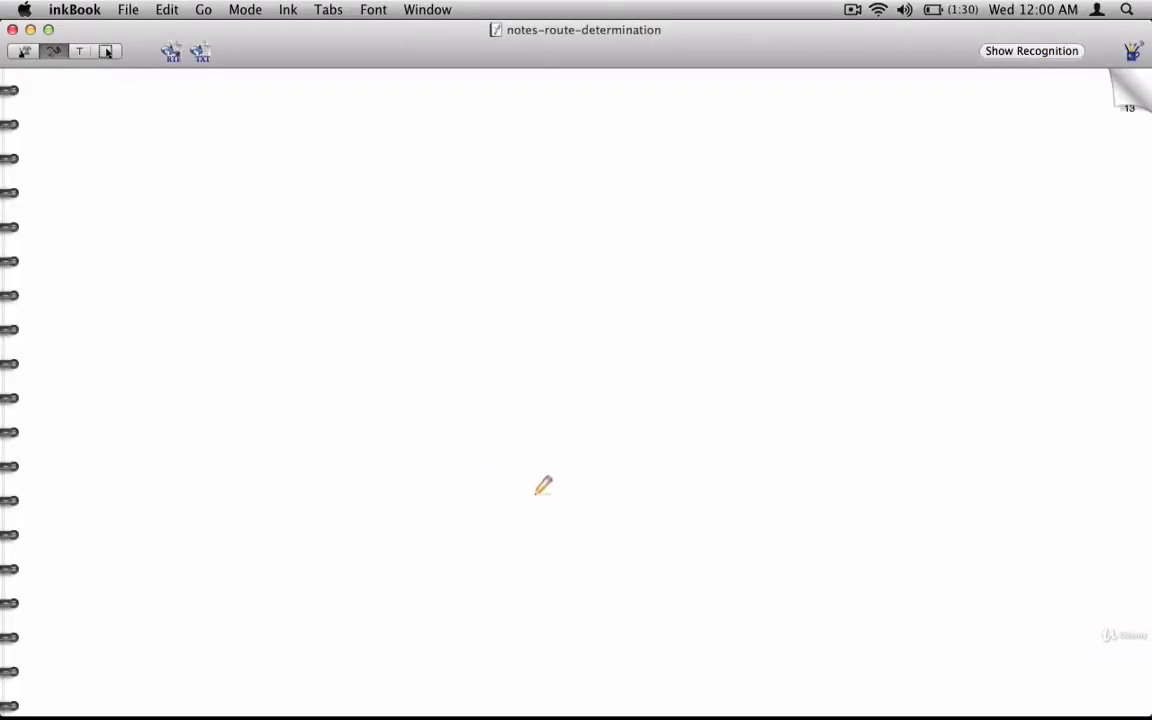
pyautogui.press('super+v')
pyautogui.moveTo(750, 319); pyautogui.dragTo(240, 530)
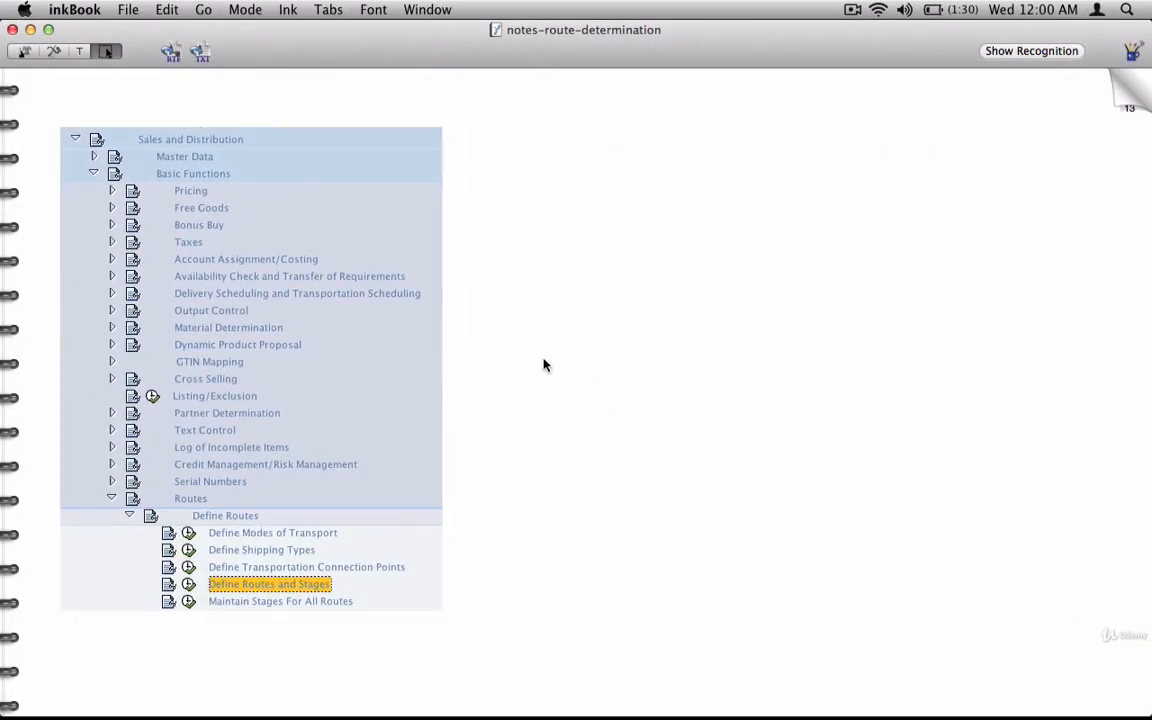
# Switch to SAPGUI, open Define Routes and Stages, view the details of route 000001 Northern Route, and return to the guide.
pyautogui.press('super+Tab')
pyautogui.click(145, 646)
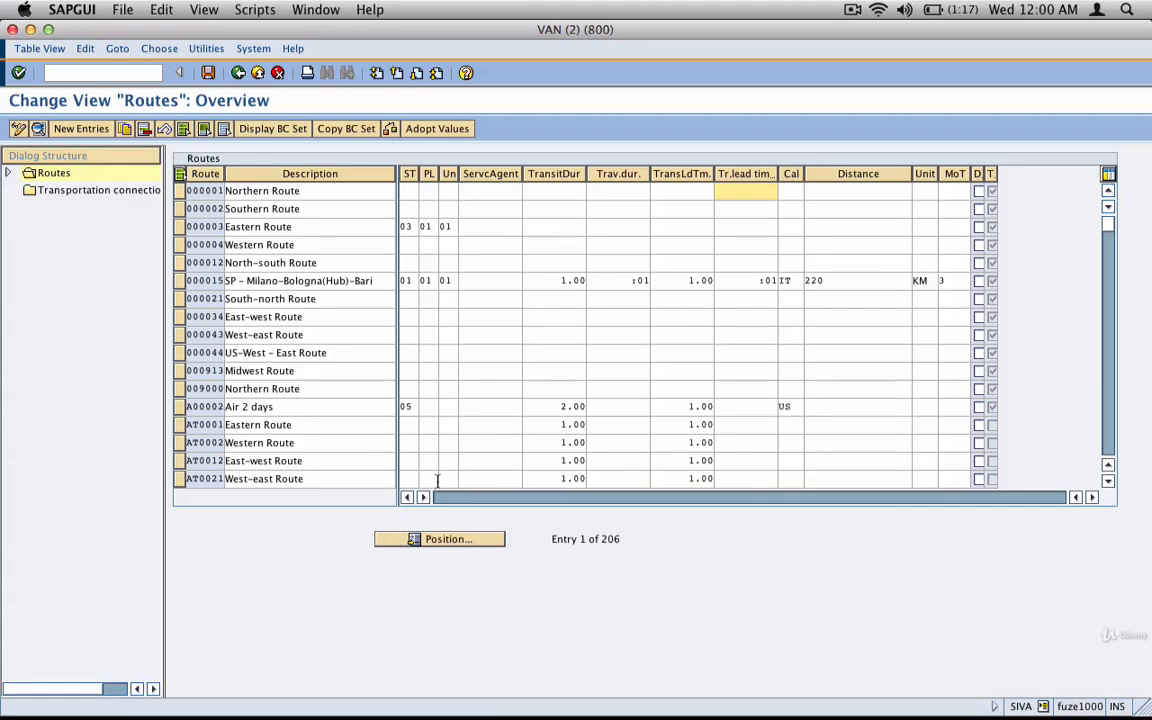
pyautogui.click(180, 191)
pyautogui.click(38, 128)
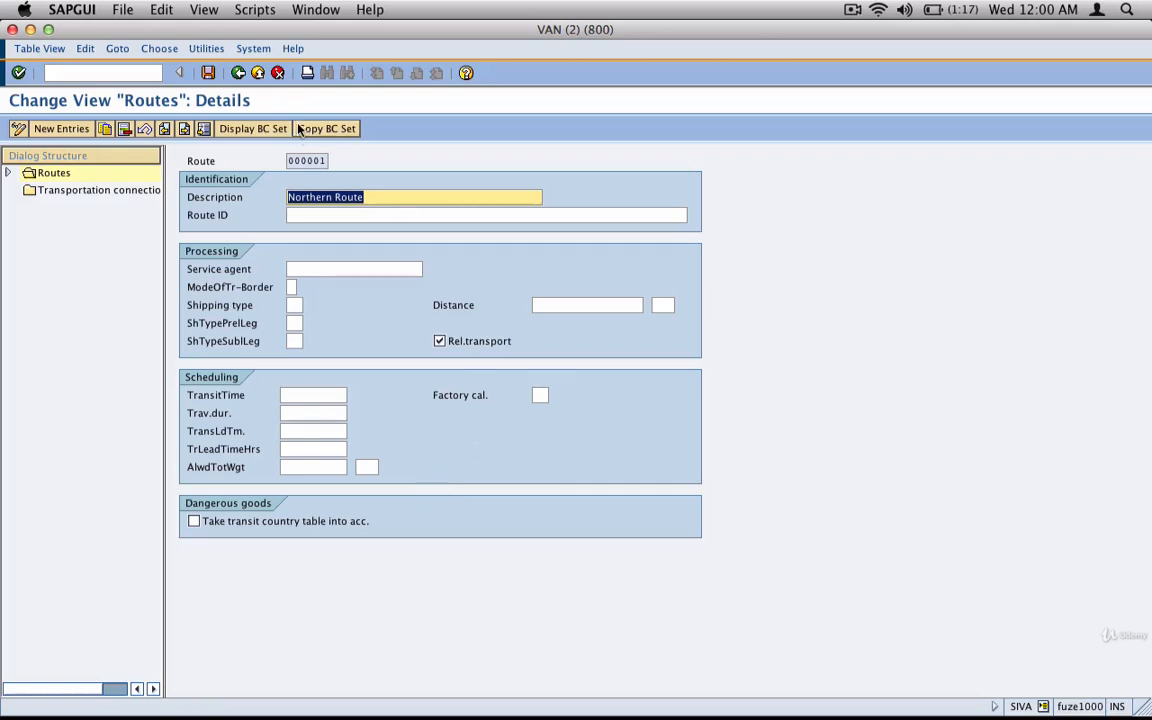
pyautogui.click(238, 72)
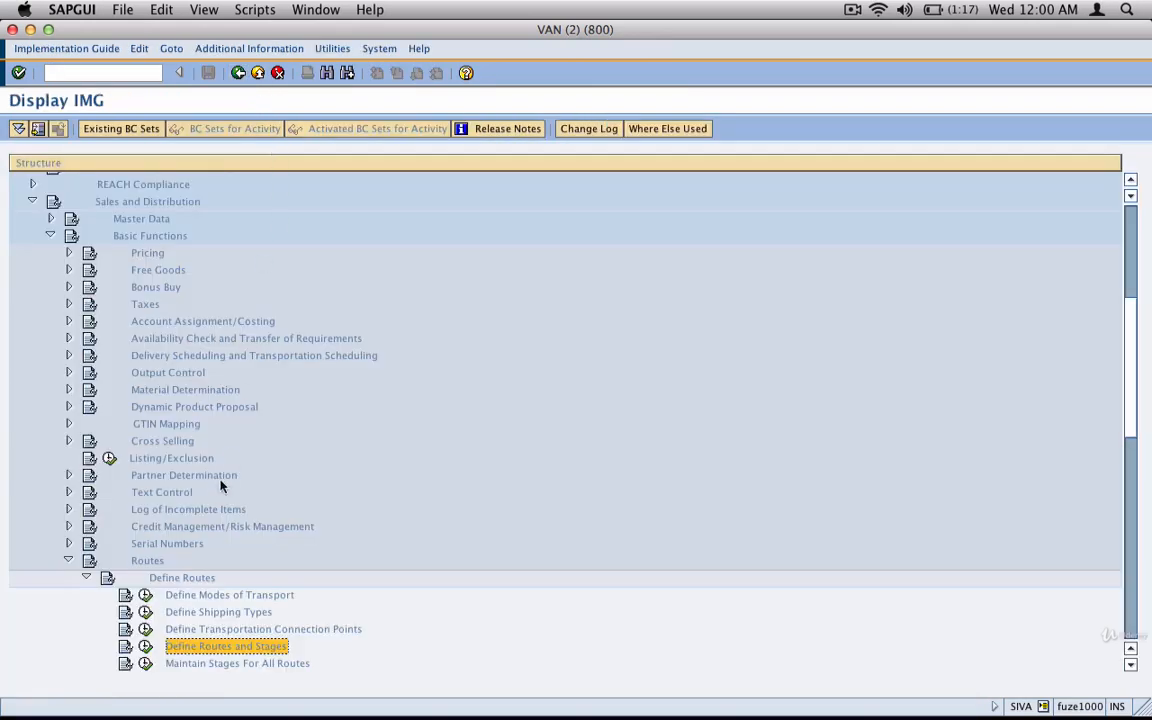
# Collapse Define Routes, expand Route Determination, and highlight the Maintain Route Determination activity.
pyautogui.click(86, 577)
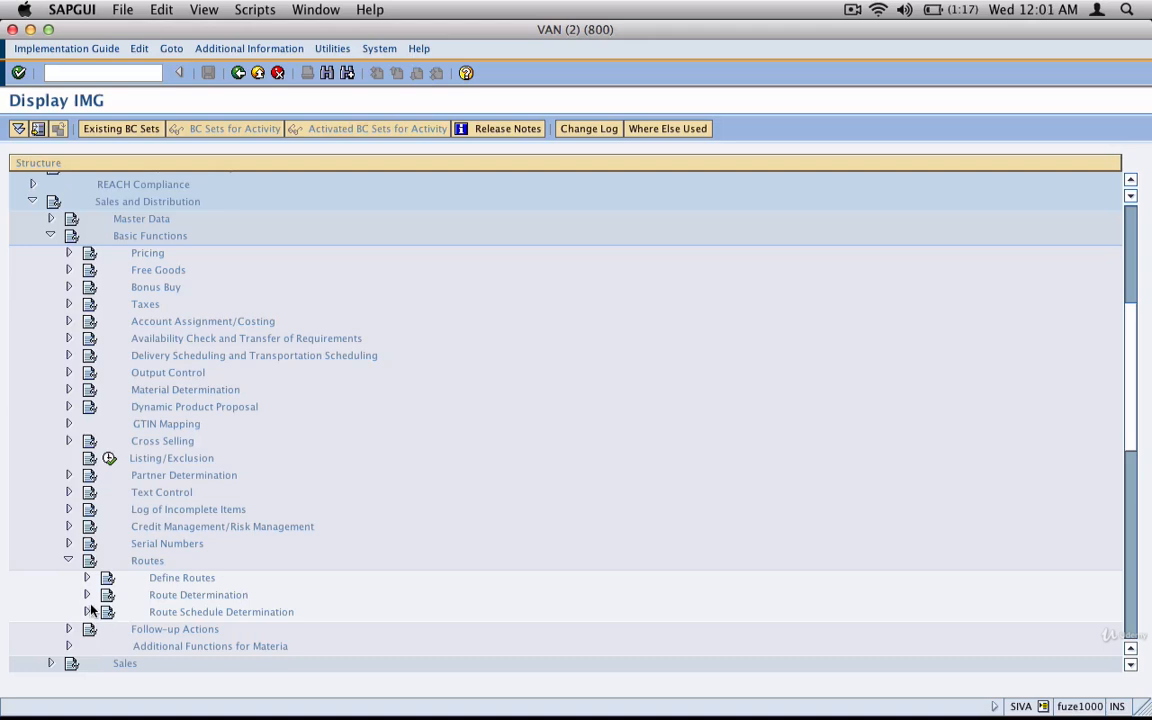
pyautogui.click(86, 594)
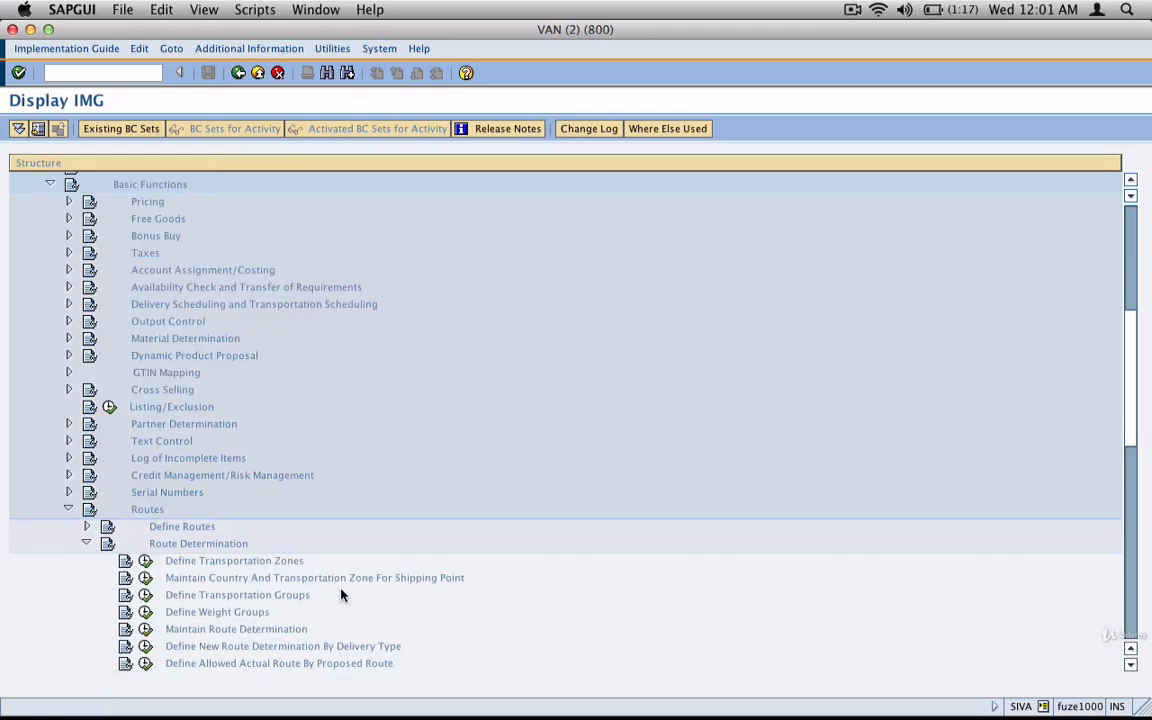
pyautogui.scroll(-5, 229, 511)
pyautogui.click(250, 369)
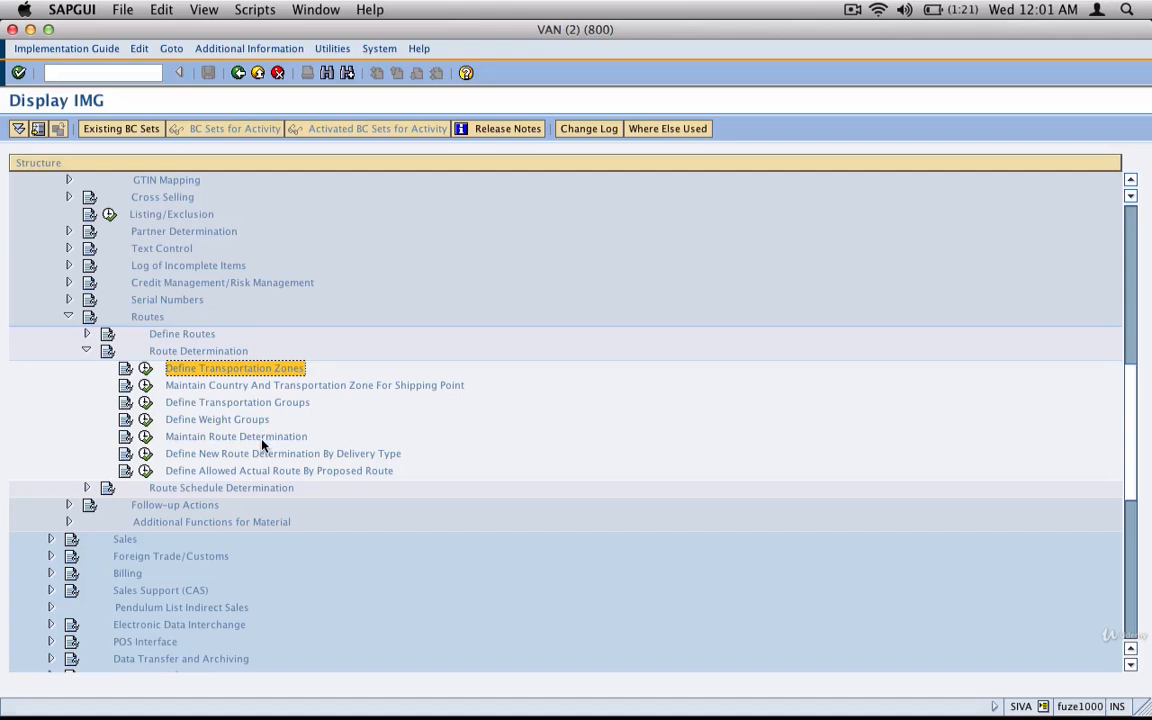
pyautogui.click(268, 437)
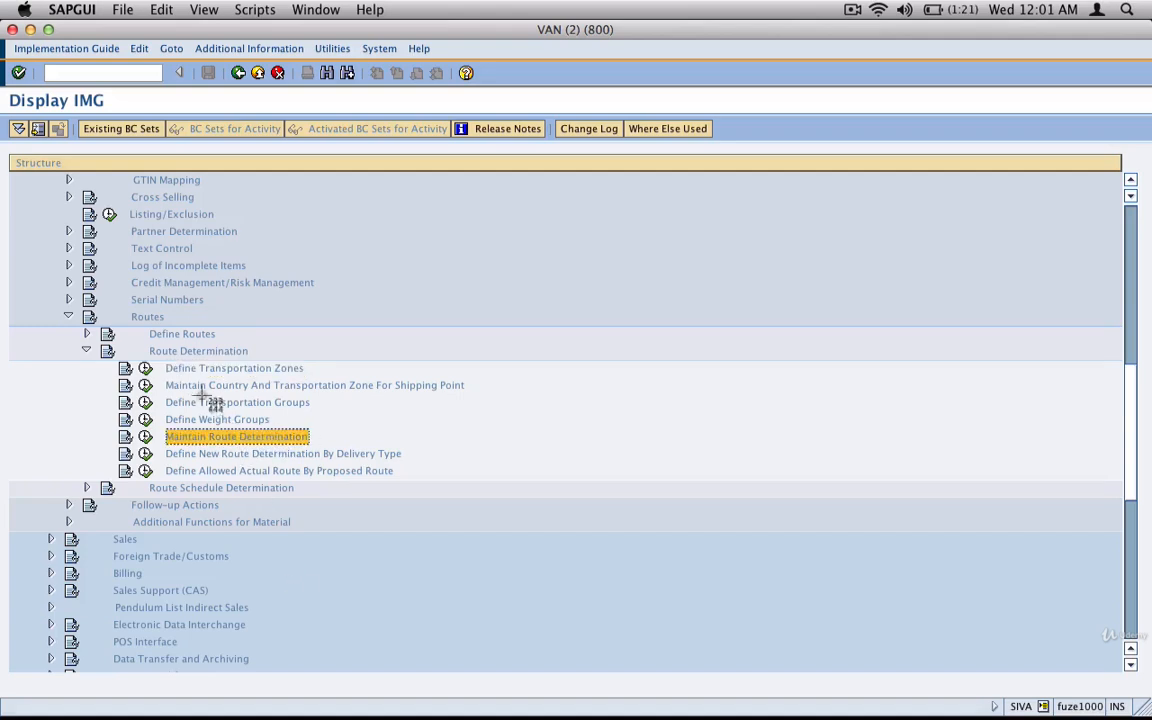
# Capture the Route Determination activities and place the image beside the Define Routes image on the inkBook page.
pyautogui.press('super+shift+4')
pyautogui.moveTo(40, 293); pyautogui.dragTo(502, 529)
pyautogui.press('super+Tab')
pyautogui.press('super+v')
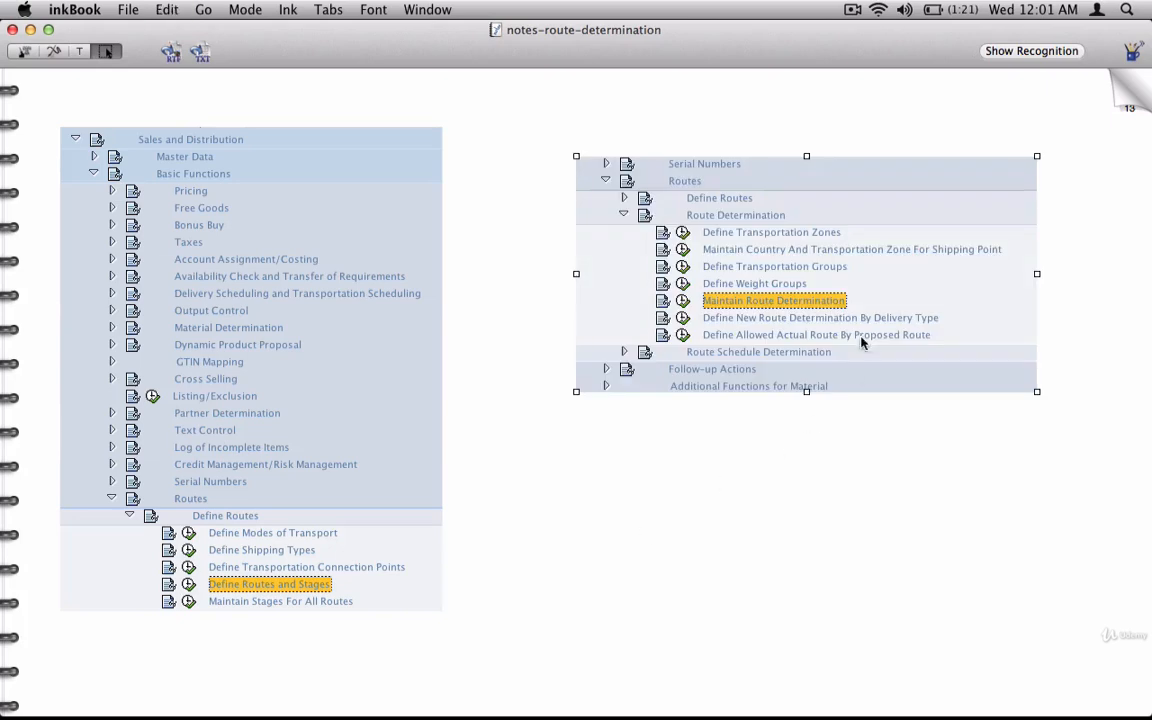
pyautogui.moveTo(864, 342); pyautogui.dragTo(888, 438)
pyautogui.click(805, 569)
# Handwrite "Define Routes" and "Assign Routes" above the two images and insert a blank page after this one.
pyautogui.click(61, 48)
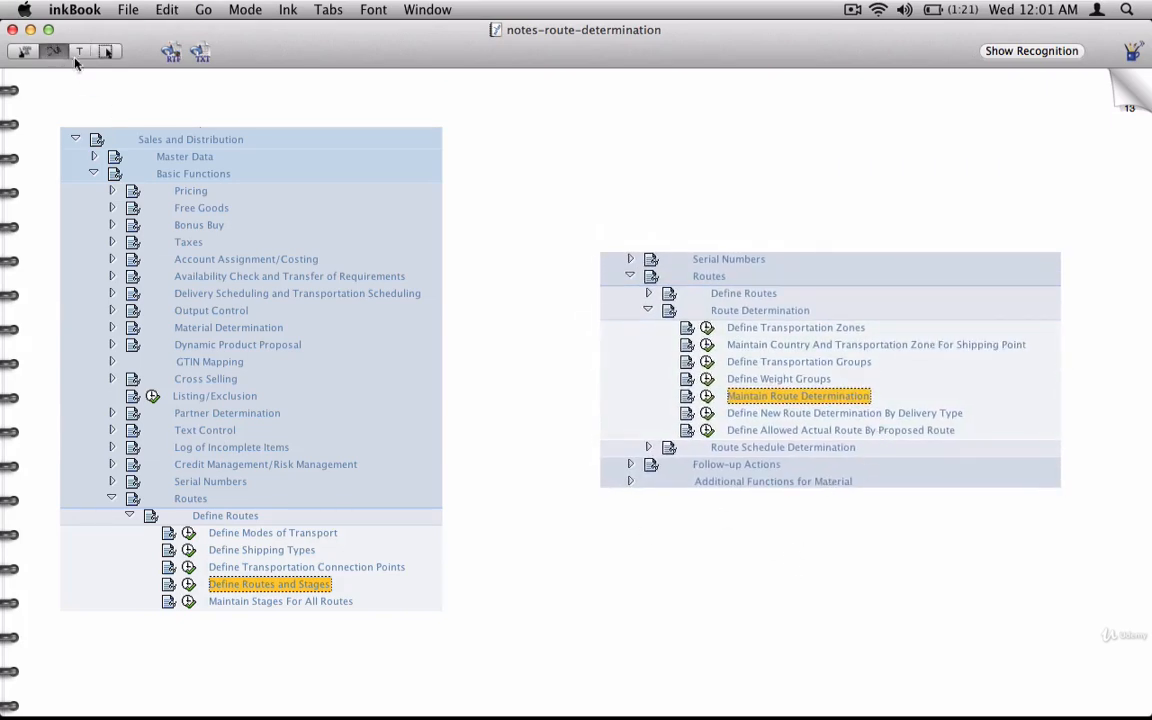
pyautogui.moveTo(151, 95)
pyautogui.mouseDown()
pyautogui.moveTo(158, 112)
pyautogui.moveTo(188, 98)
pyautogui.moveTo(308, 108)
pyautogui.mouseUp()
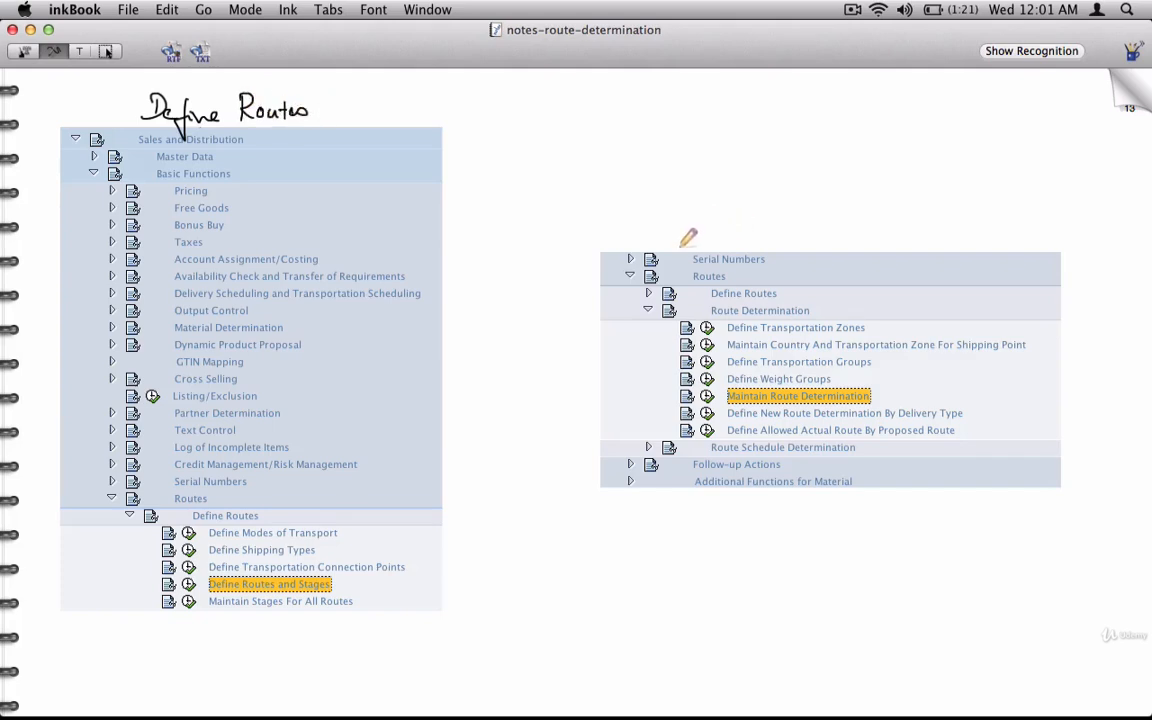
pyautogui.moveTo(717, 233)
pyautogui.mouseDown()
pyautogui.moveTo(768, 215)
pyautogui.moveTo(826, 232)
pyautogui.moveTo(882, 228)
pyautogui.mouseUp()
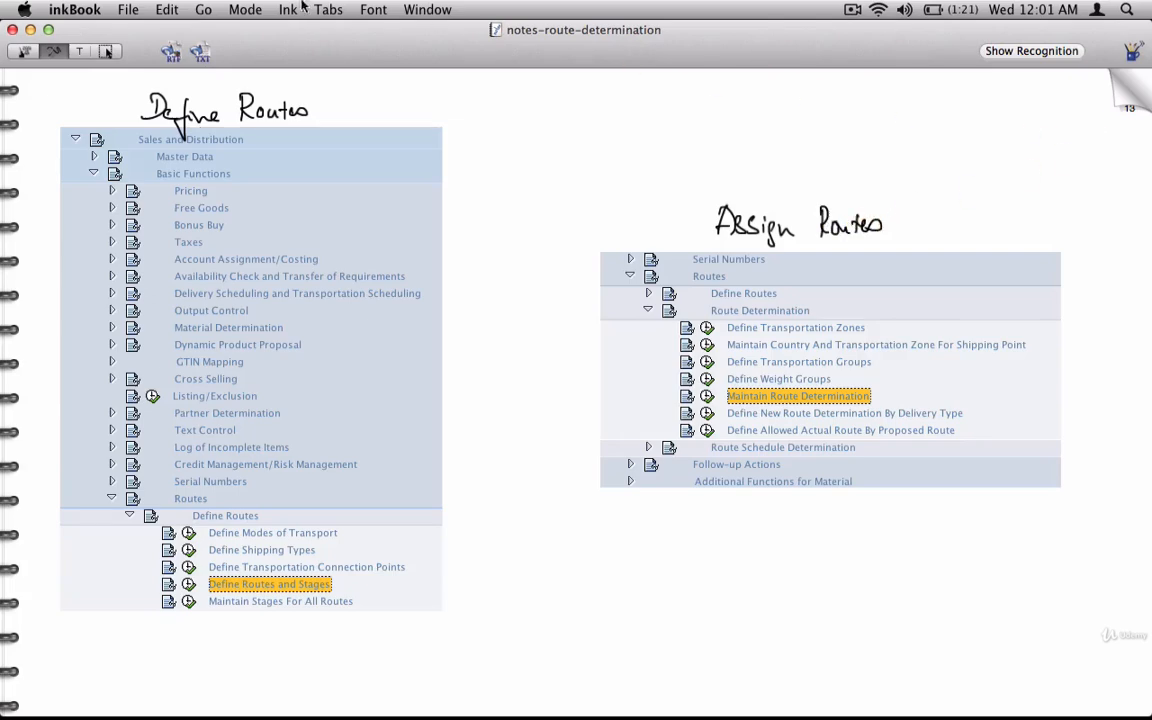
pyautogui.click(167, 9)
pyautogui.click(280, 289)
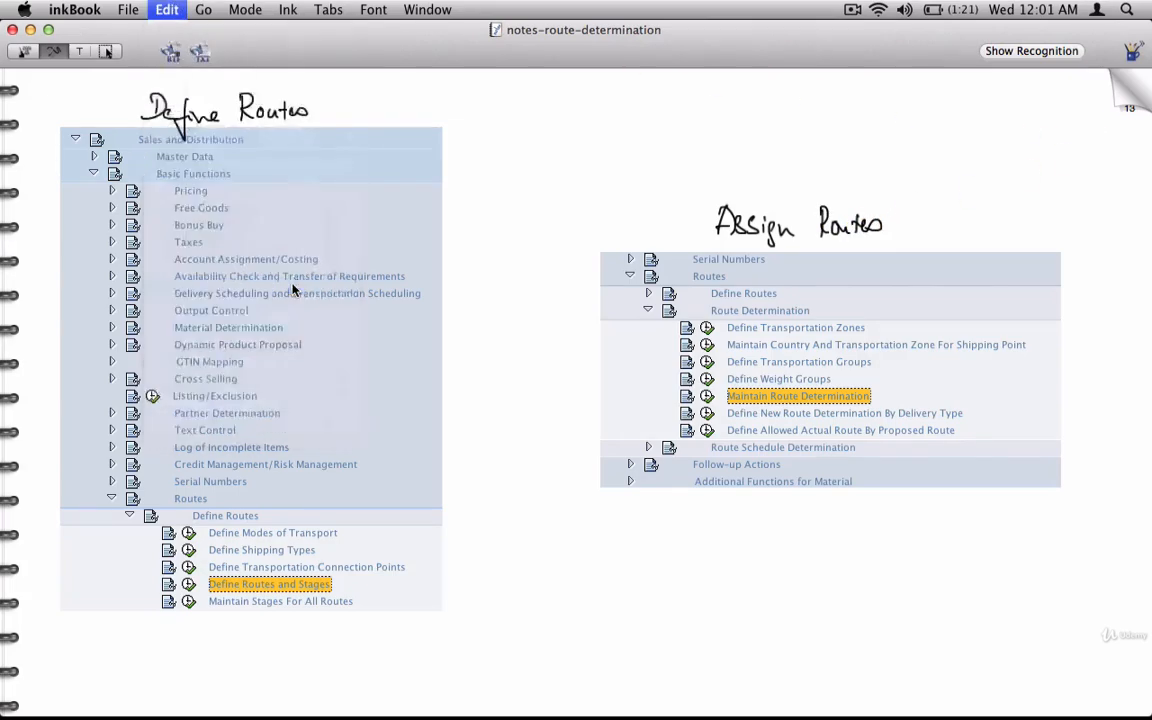
# Switch to SAPGUI and open the Maintain Route Determination activity.
pyautogui.press('super+Tab')
pyautogui.click(145, 436)
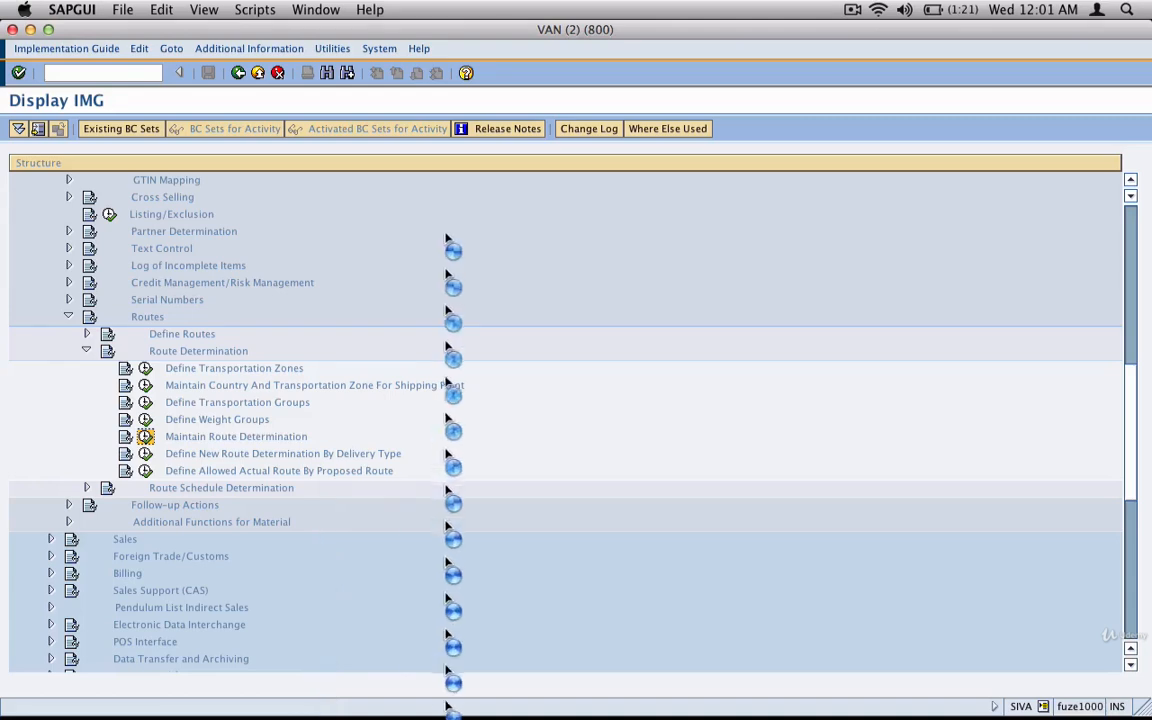
pyautogui.click(852, 9)
pyautogui.click(872, 66)
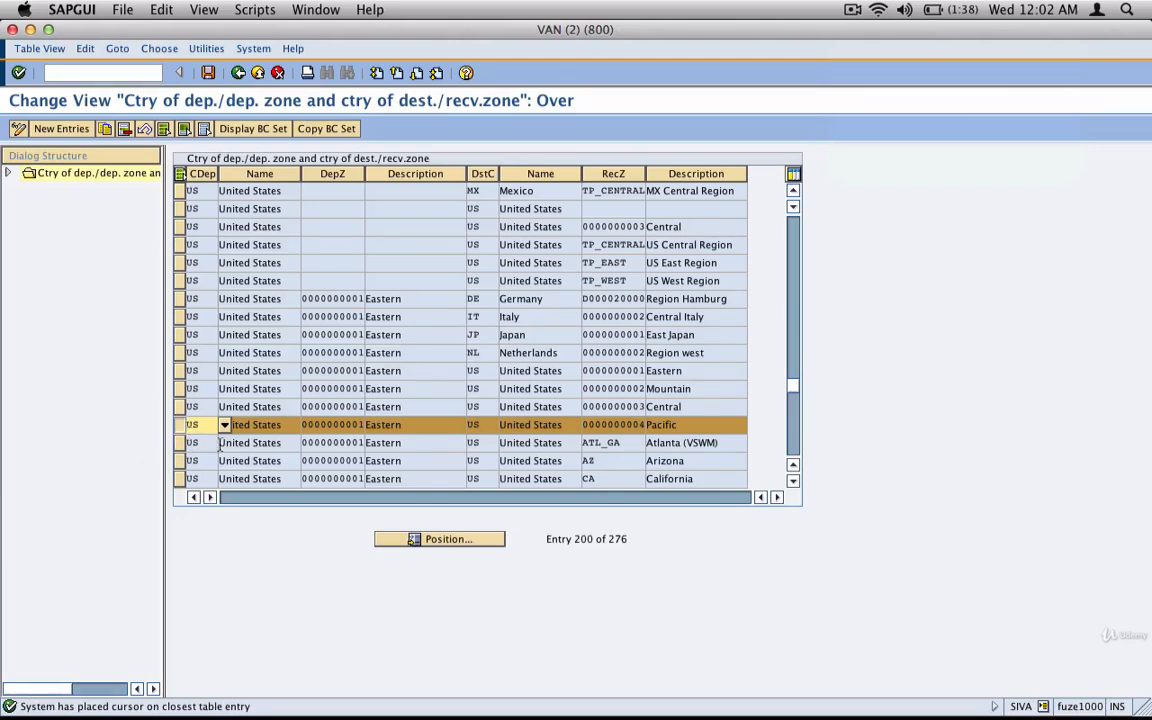
# Open Route Determination Without Weight Group for the entry from US zone Eastern to US zone Pacific, widening the dialog structure.
pyautogui.doubleClick(419, 427)
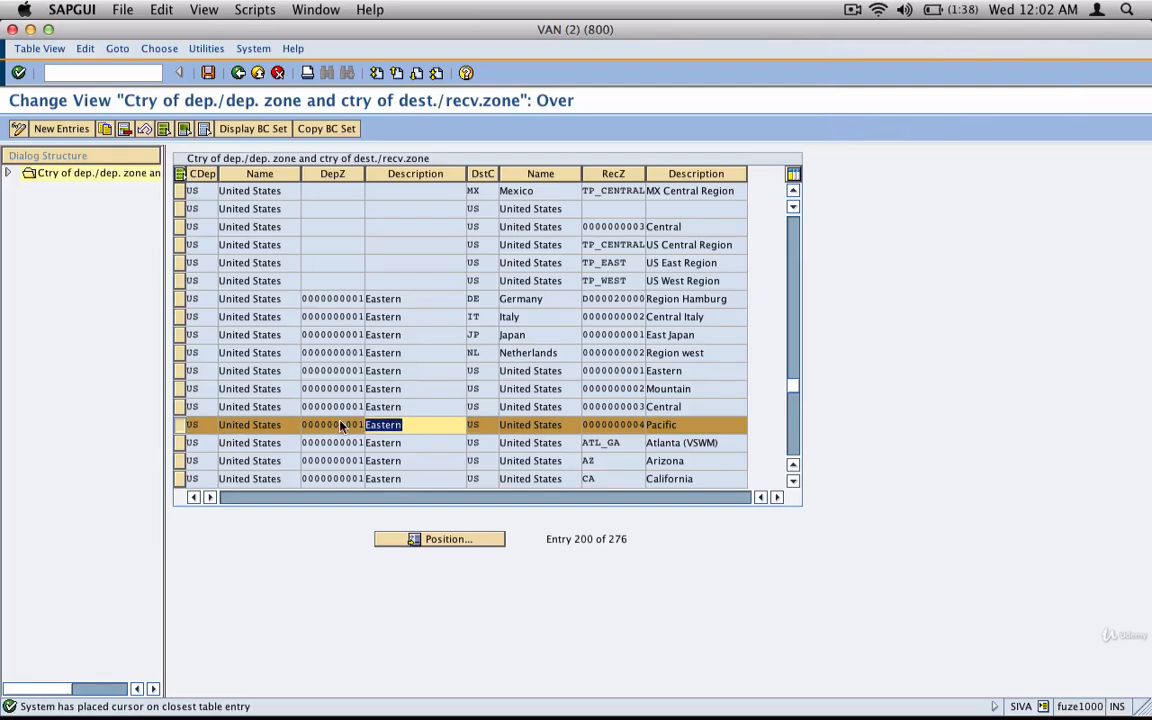
pyautogui.doubleClick(676, 425)
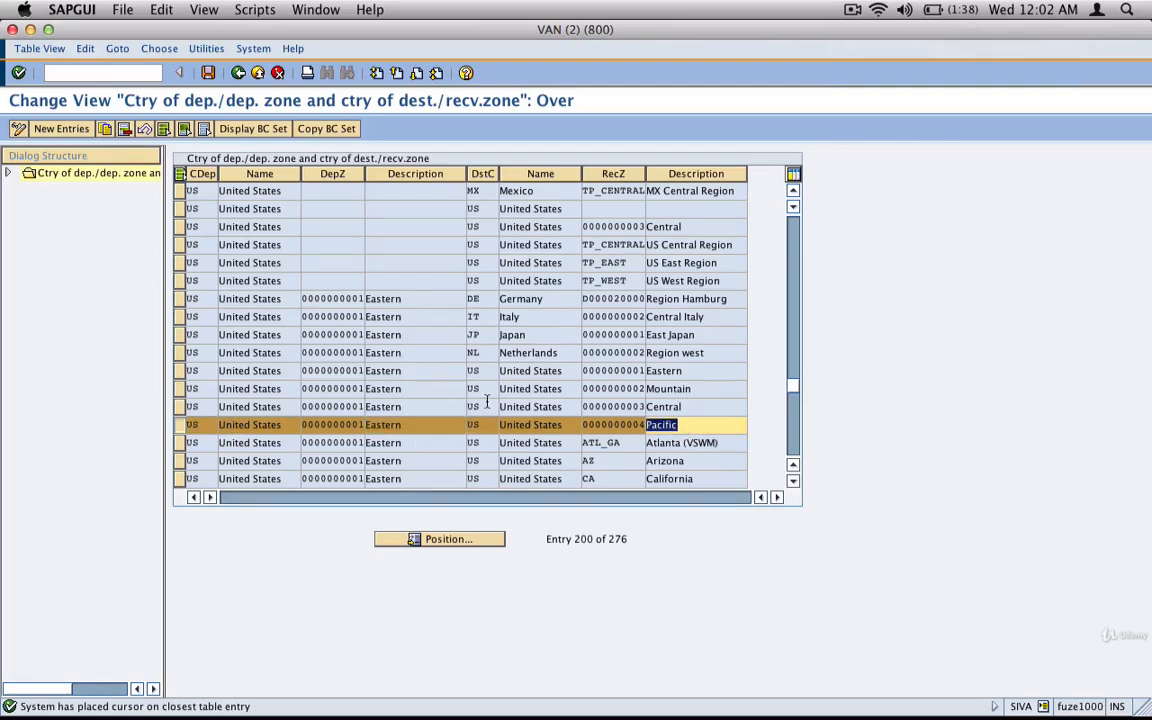
pyautogui.click(8, 173)
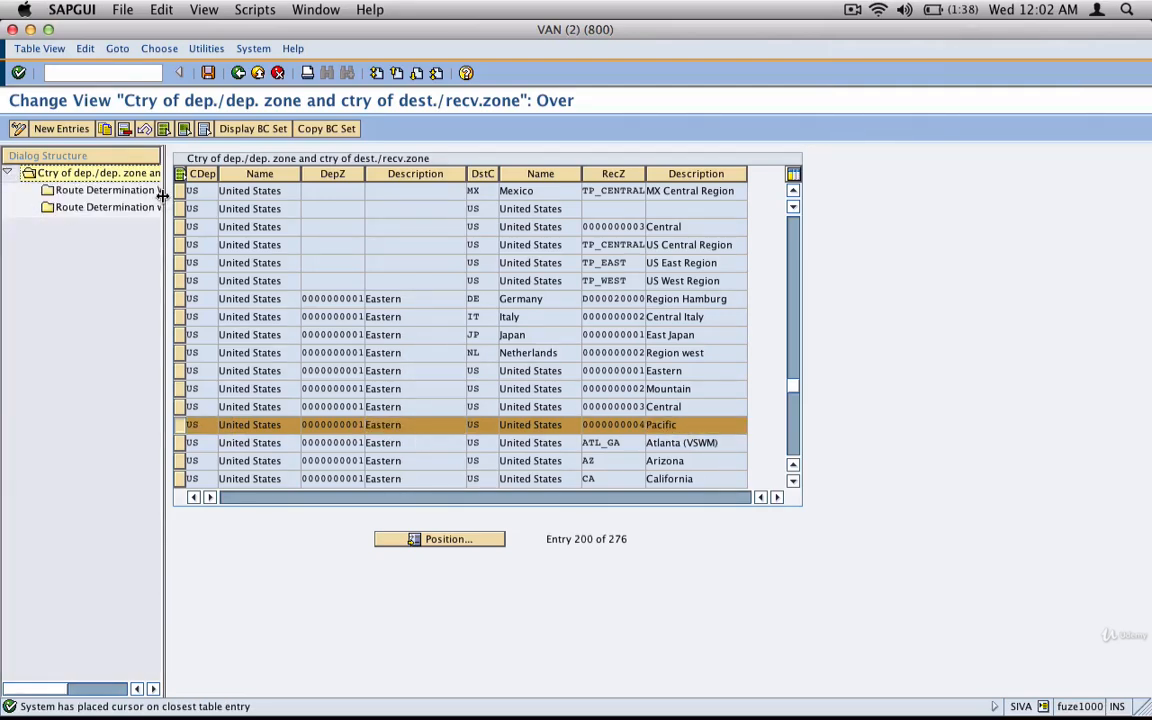
pyautogui.moveTo(162, 199); pyautogui.dragTo(272, 199)
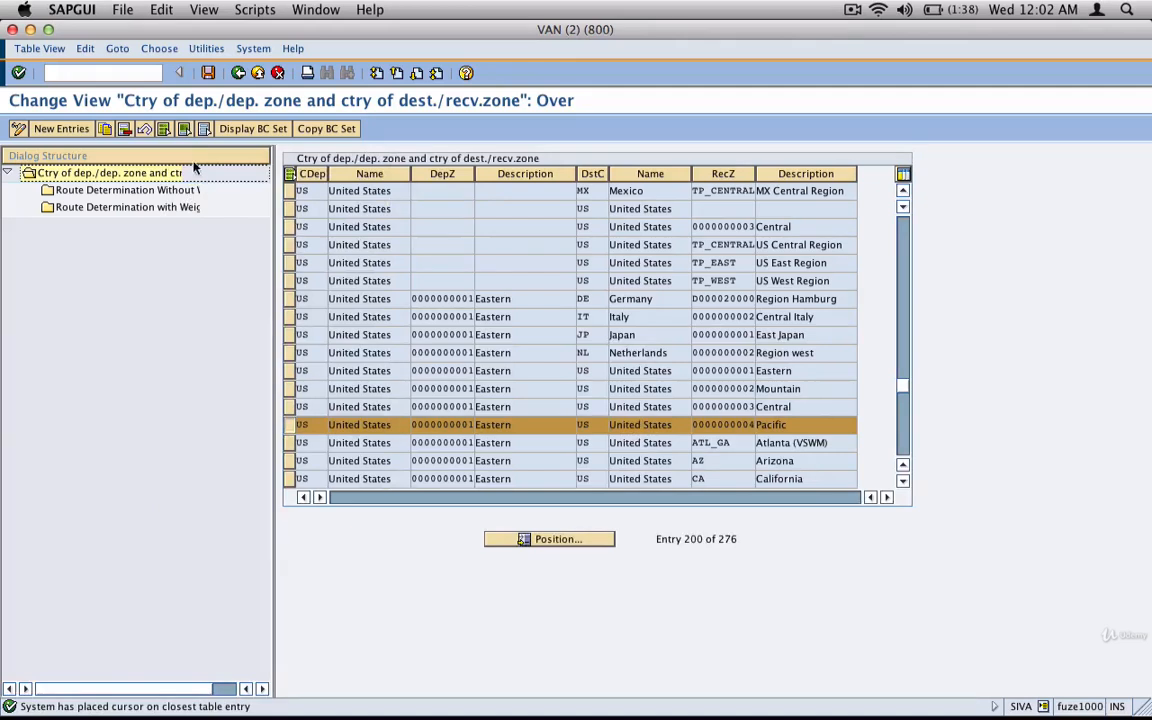
pyautogui.click(184, 168)
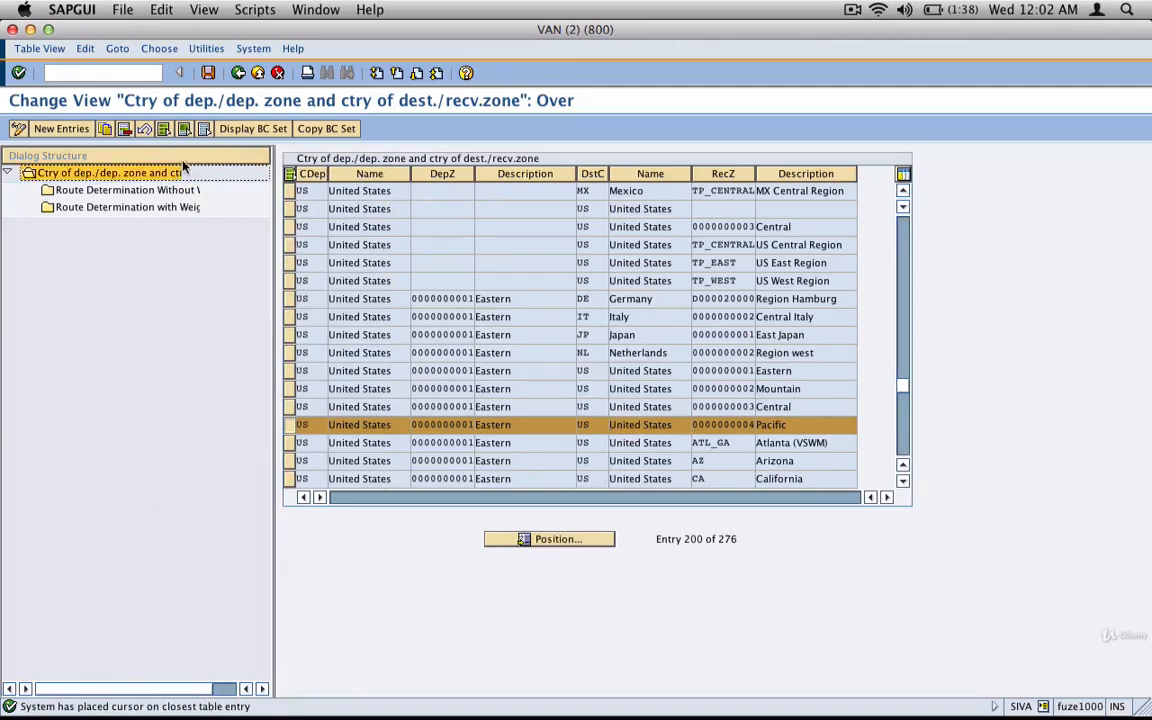
pyautogui.doubleClick(110, 189)
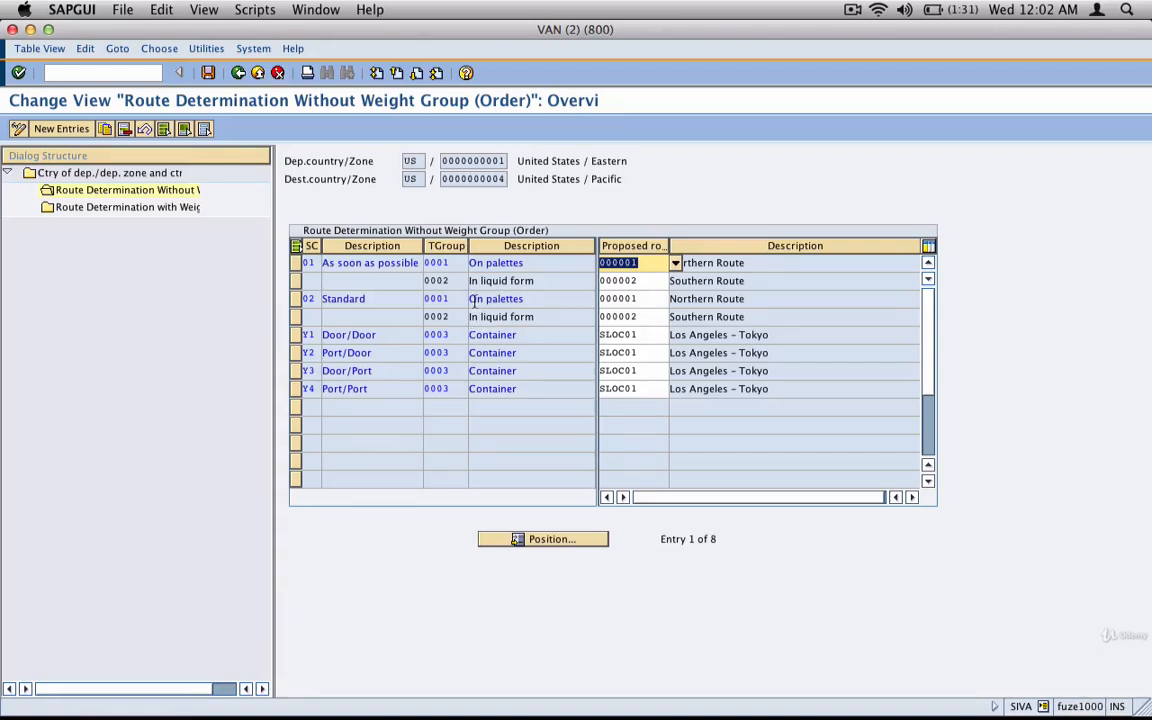
# Examine the departure and destination zones and the first entry's shipping condition, transportation group and proposed route.
pyautogui.click(443, 160)
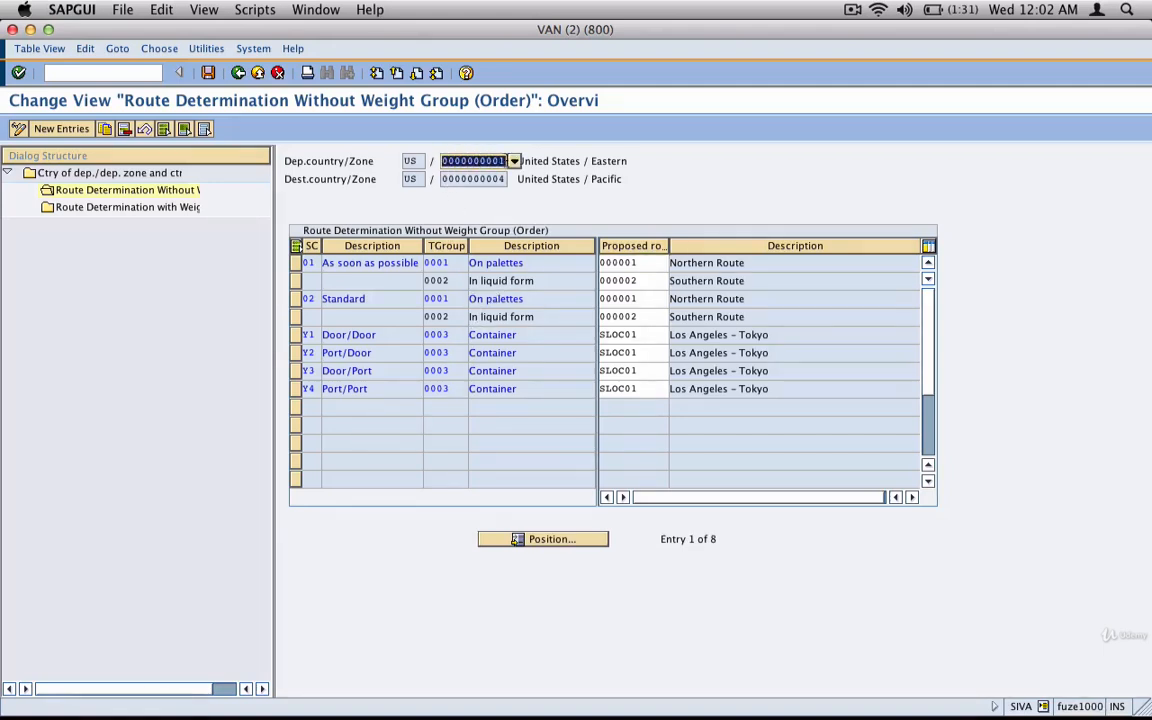
pyautogui.click(447, 179)
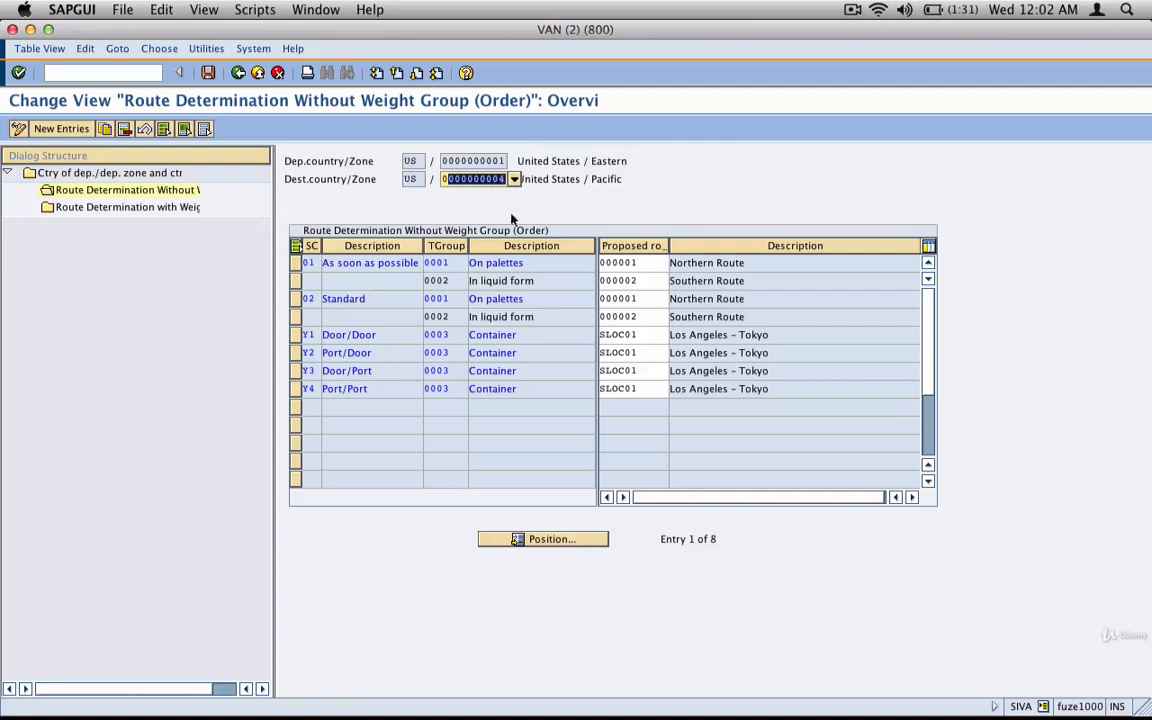
pyautogui.click(312, 262)
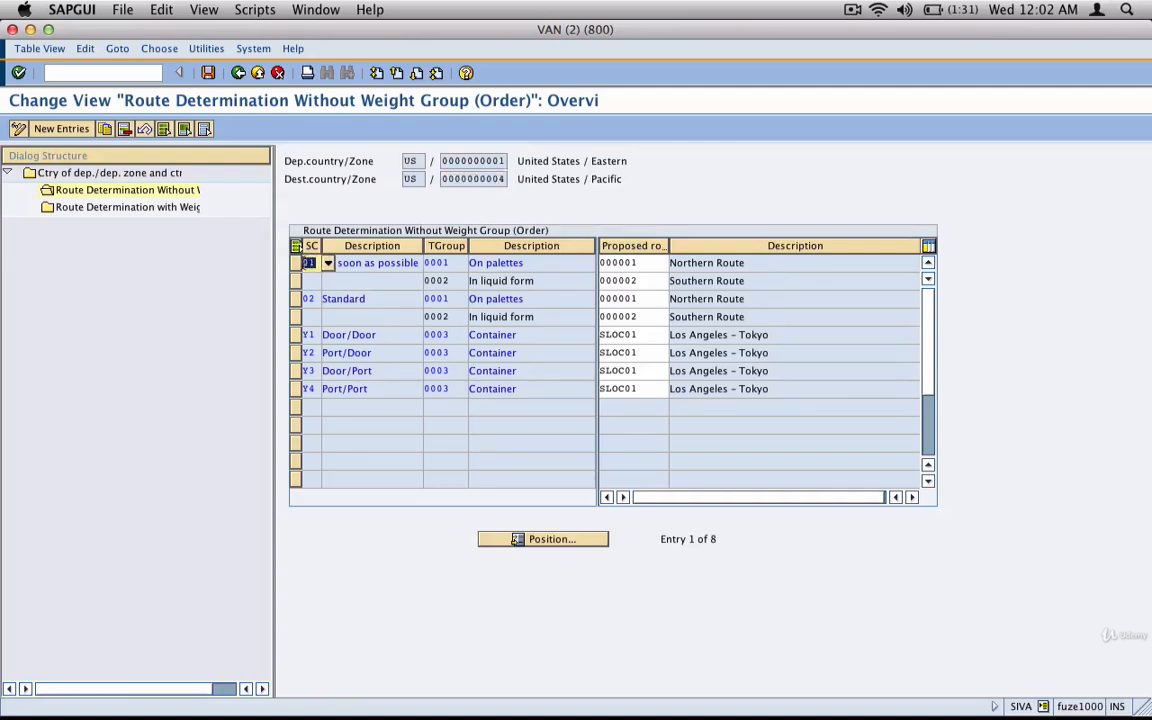
pyautogui.click(452, 263)
pyautogui.click(649, 263)
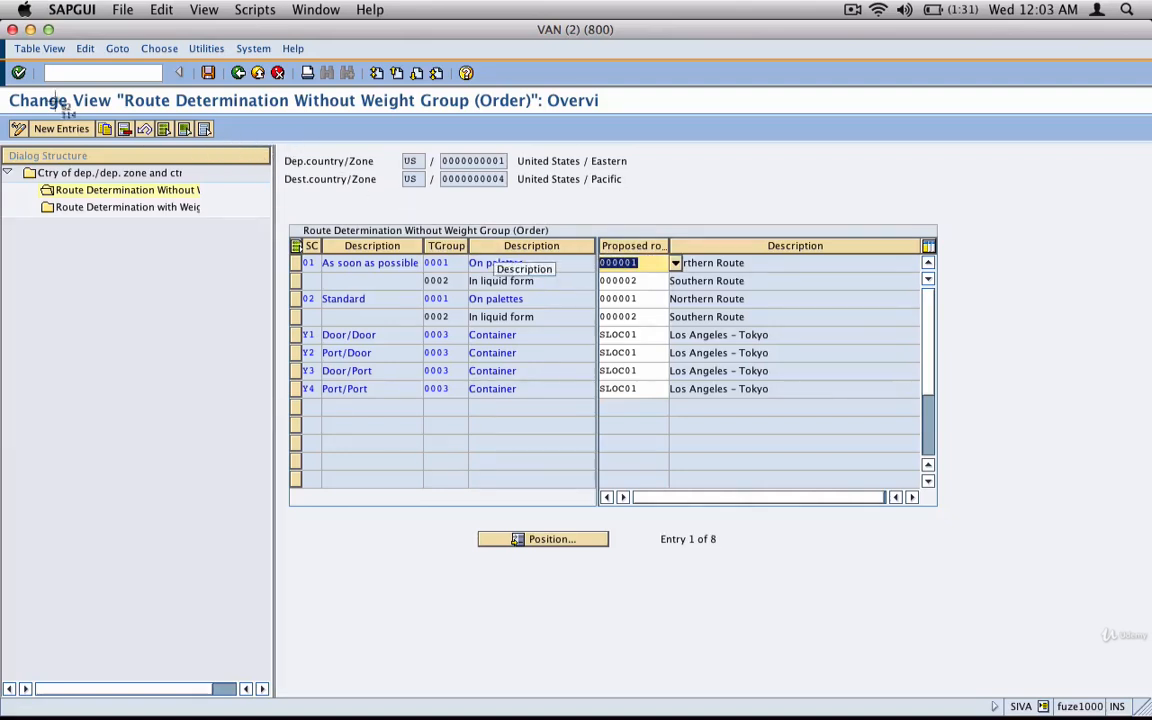
# Capture the Route Determination Without Weight Group table and place the image in the middle of the blank inkBook page.
pyautogui.moveTo(10, 100); pyautogui.dragTo(782, 425)
pyautogui.press('super+Tab')
pyautogui.press('super+v')
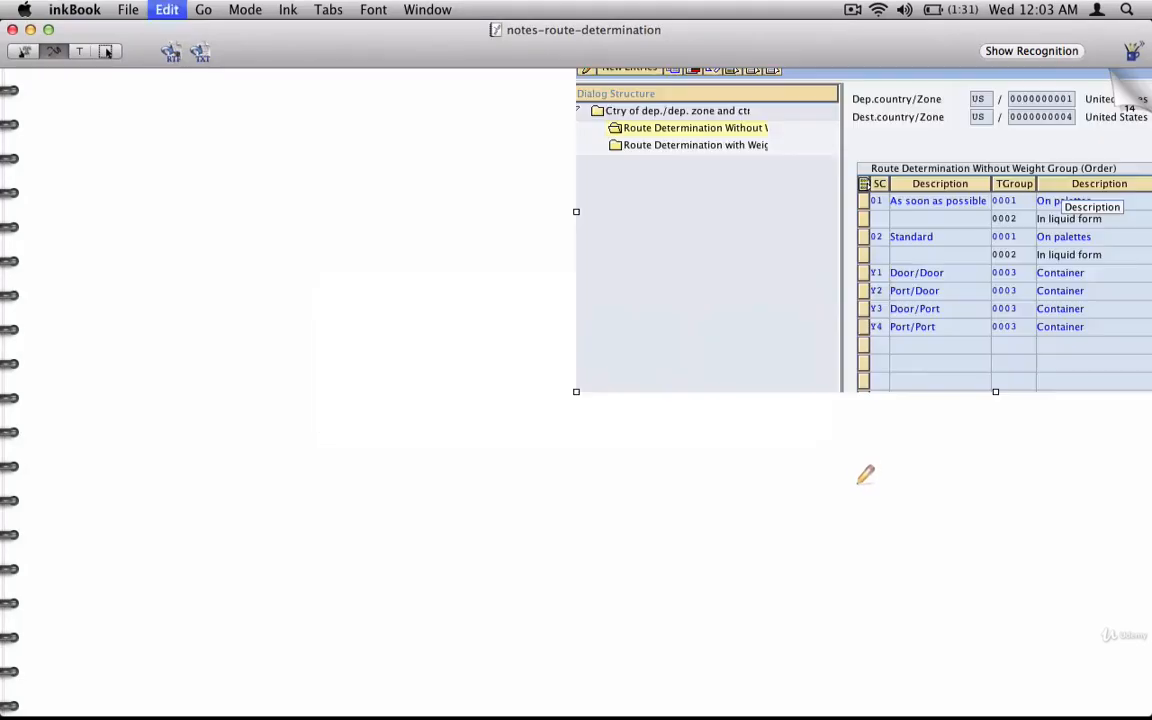
pyautogui.moveTo(920, 265); pyautogui.dragTo(514, 424)
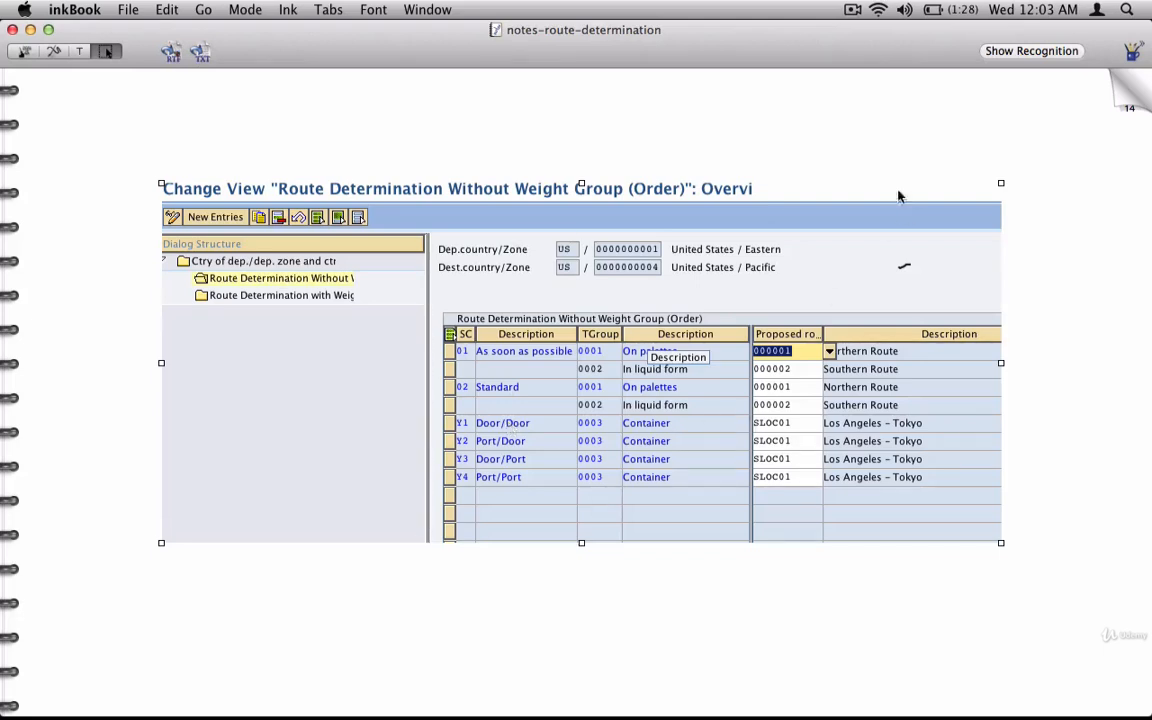
pyautogui.click(913, 141)
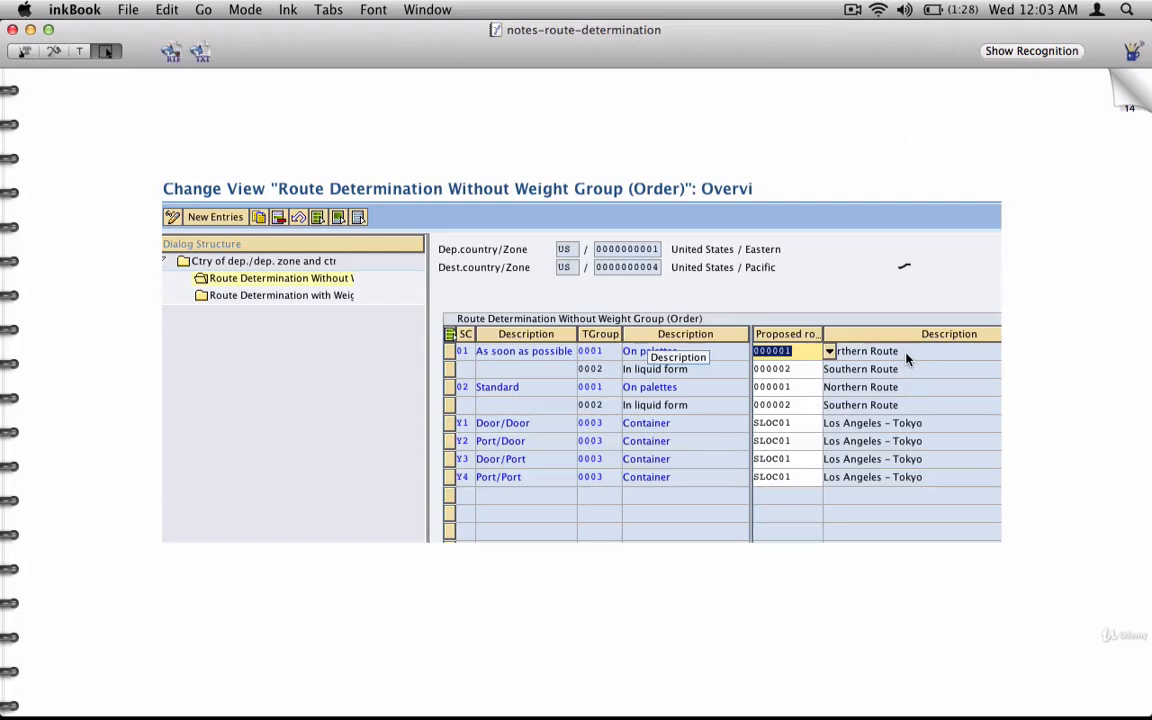